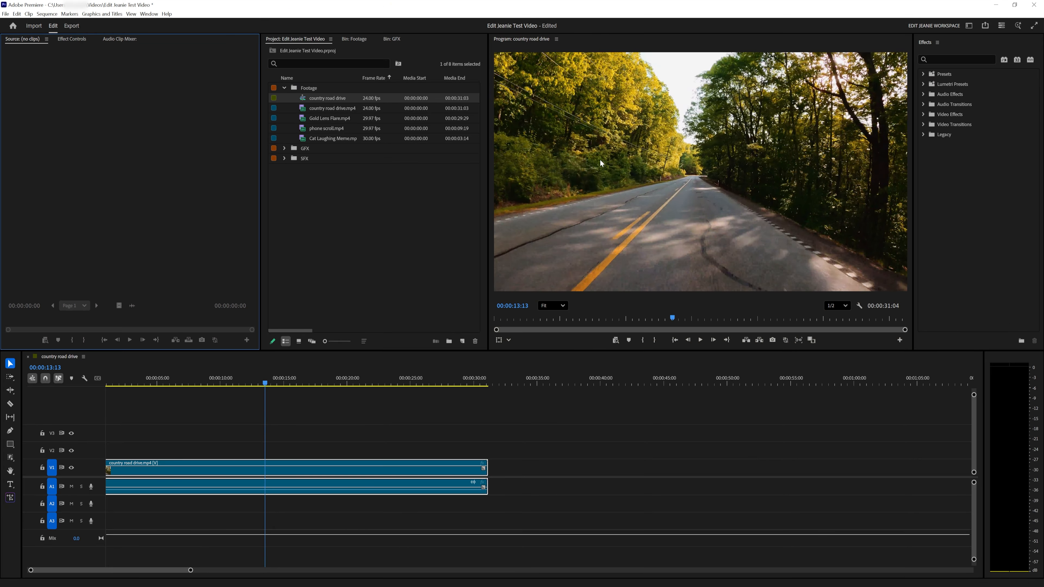
Open country road drive.mp4 in the Source Monitor, preview its playback and move its playhead to 00:00:17:04
click(308, 109)
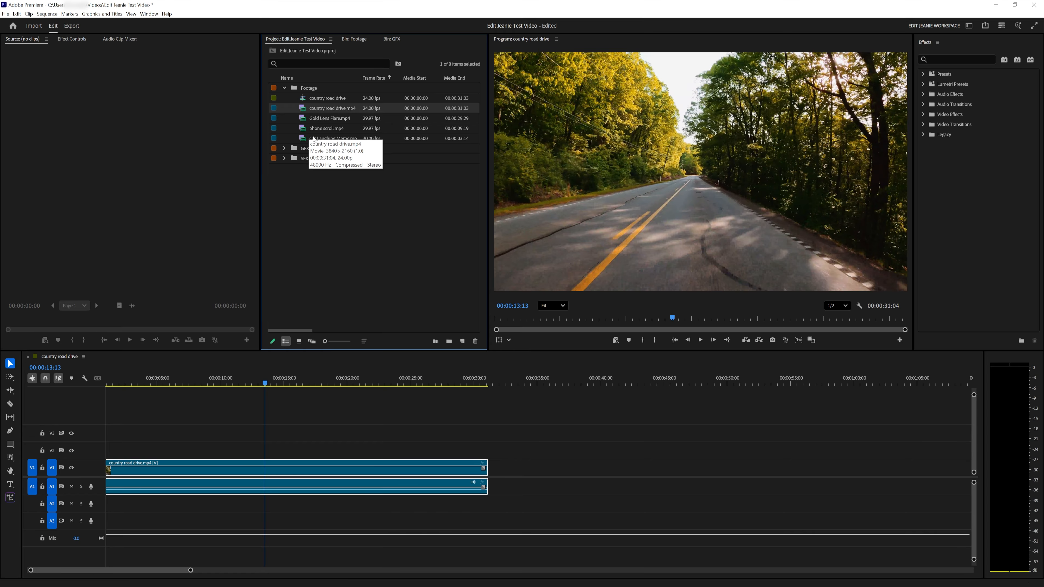
double_click(303, 109)
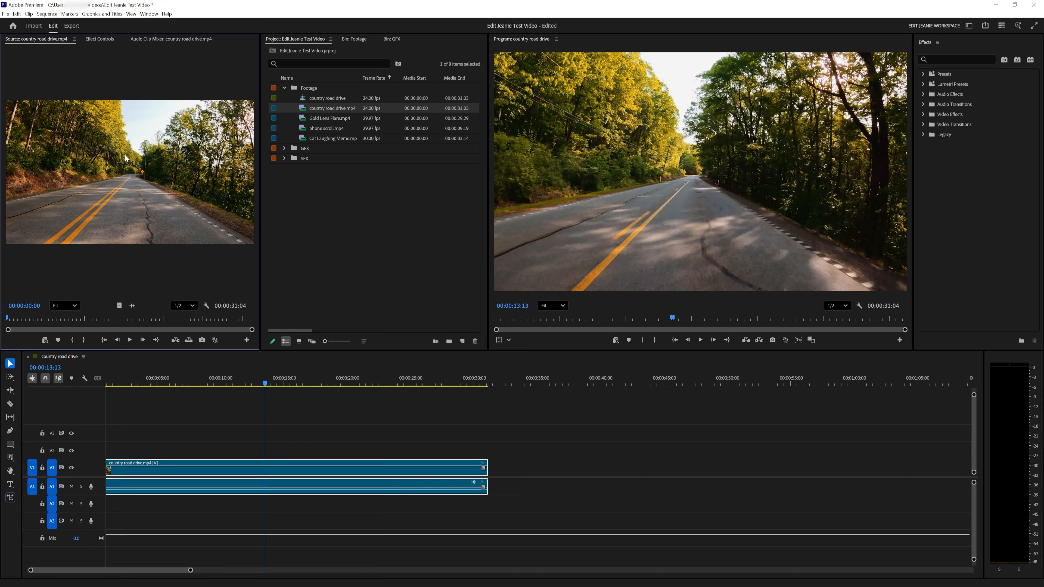
drag(11, 321, 26, 323)
key(space)
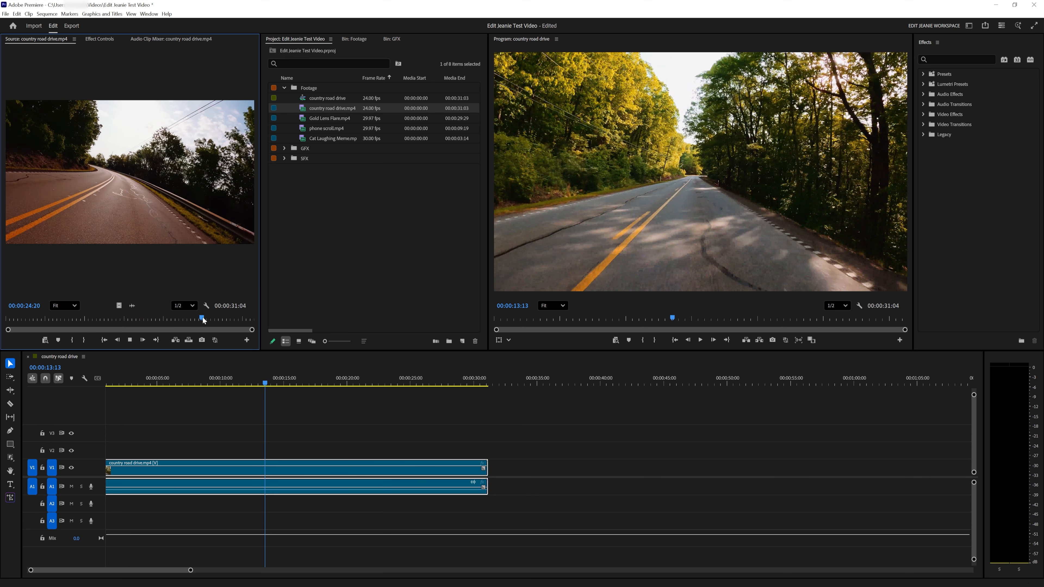
click(217, 319)
drag(217, 318, 141, 318)
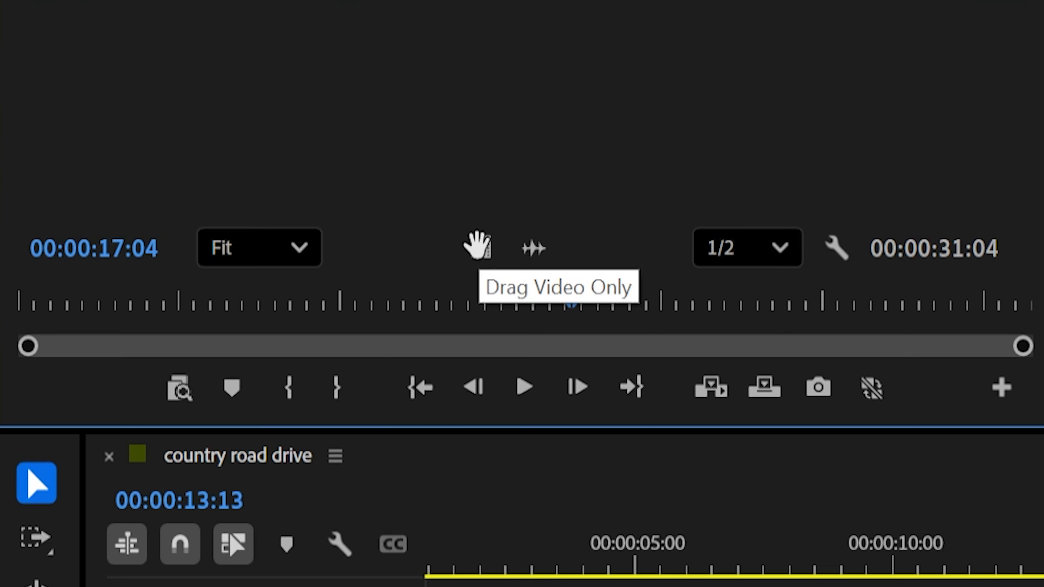
Try placing only the video of the source clip in the country road drive sequence
drag(117, 305, 185, 406)
drag(306, 317, 399, 476)
click(498, 504)
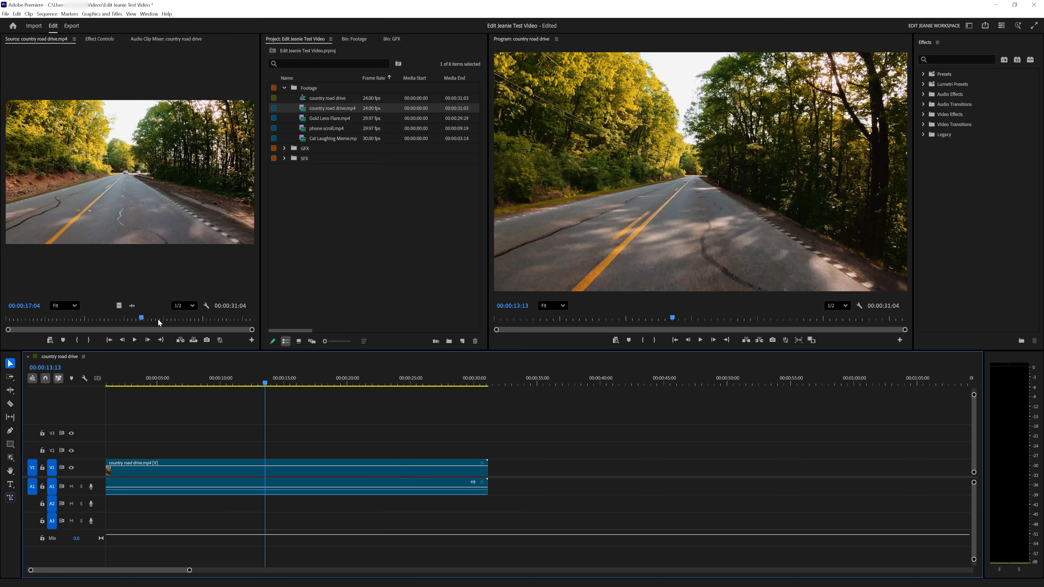
Mark an In point at 00:00:16:23 in the source clip and an Out point further along it
click(140, 319)
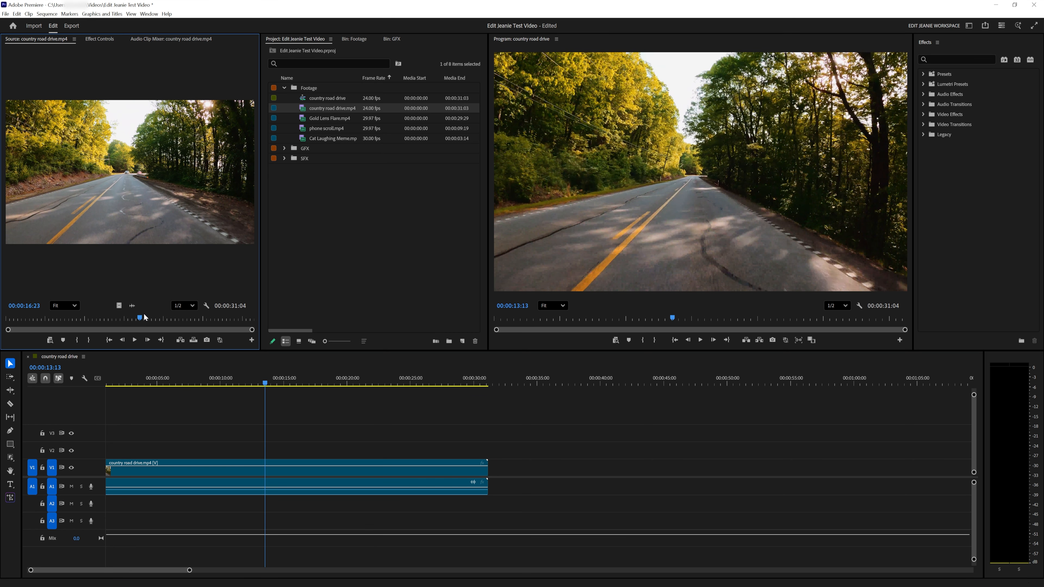
key(i)
mouse_move(146, 319)
mouse_down()
mouse_move(177, 319)
mouse_move(226, 415)
mouse_move(290, 453)
mouse_up()
key(o)
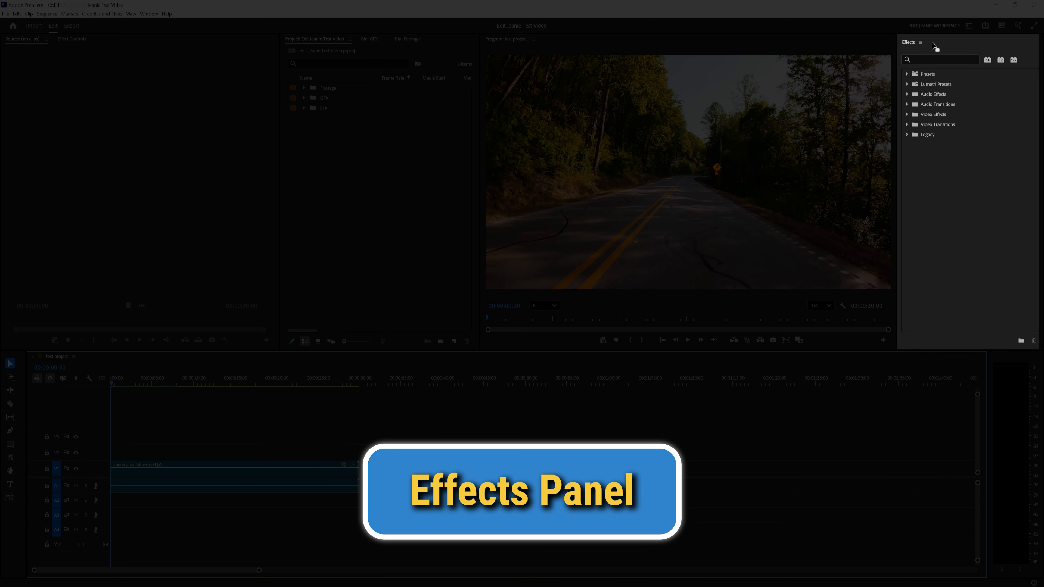
Show the effect controls for the country road drive.mp4 video clip in the test project sequence
click(932, 43)
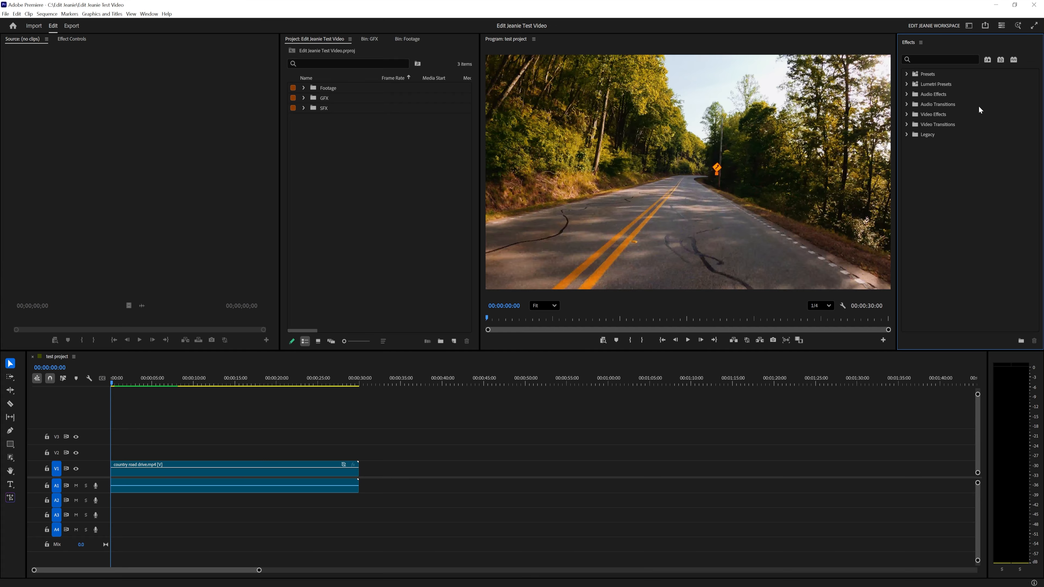
click(72, 40)
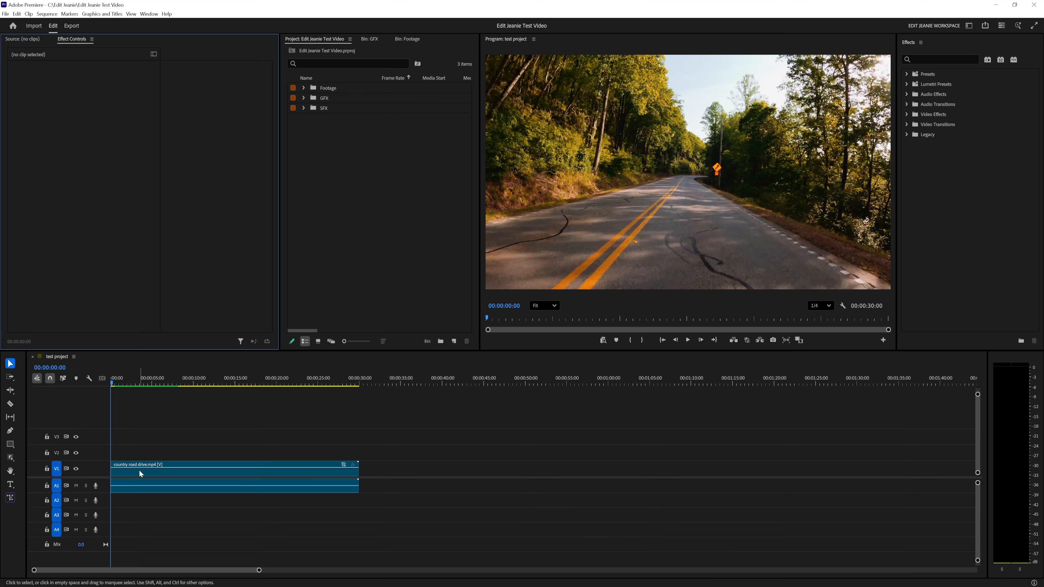
click(141, 471)
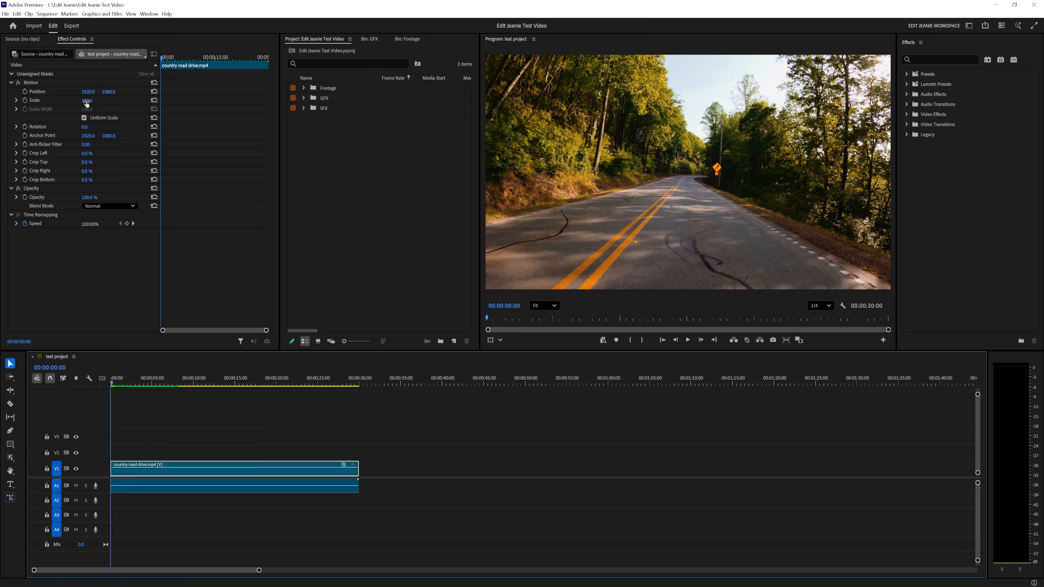
Try adjusting the clip's position and scale values and shifting it directly in the program frame
mouse_move(88, 93)
mouse_down()
mouse_move(128, 93)
mouse_move(82, 93)
mouse_up()
drag(87, 101, 83, 127)
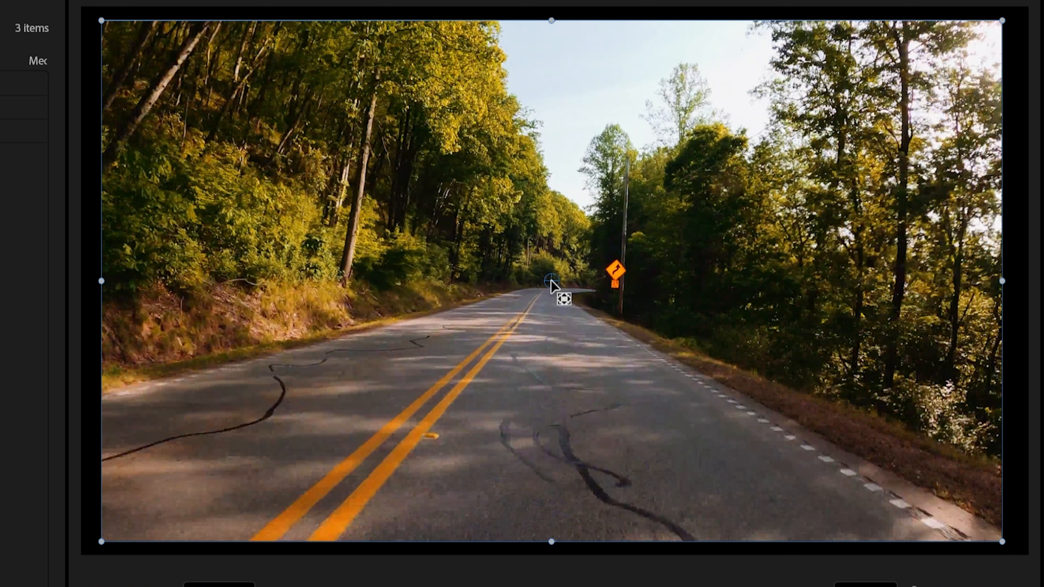
drag(689, 177, 635, 178)
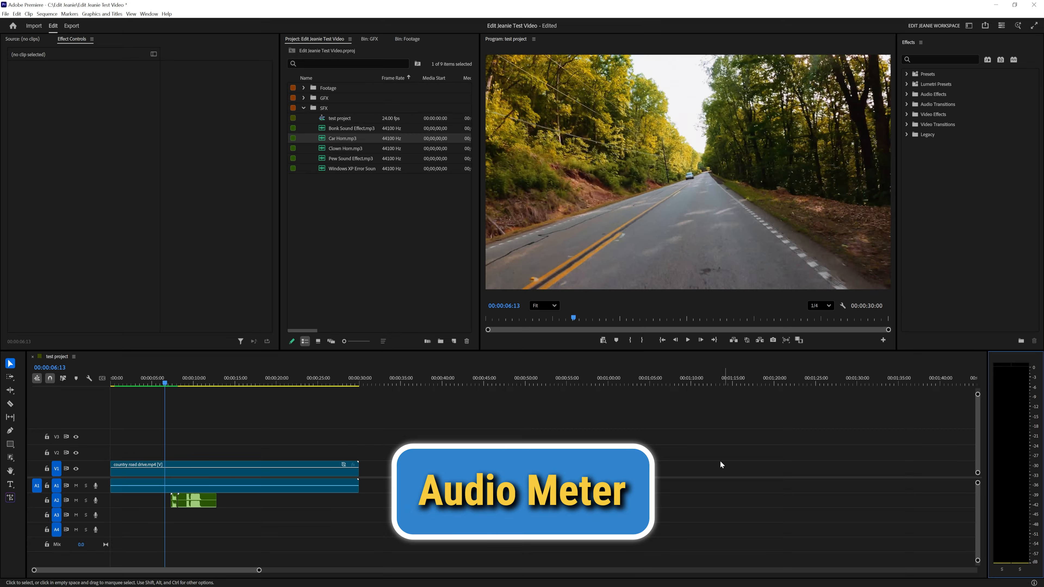
Play the sequence from the start of the sound effects on track A2 and examine the audio meter levels
key(equal)
key(equal)
click(247, 446)
key(equal)
key(equal)
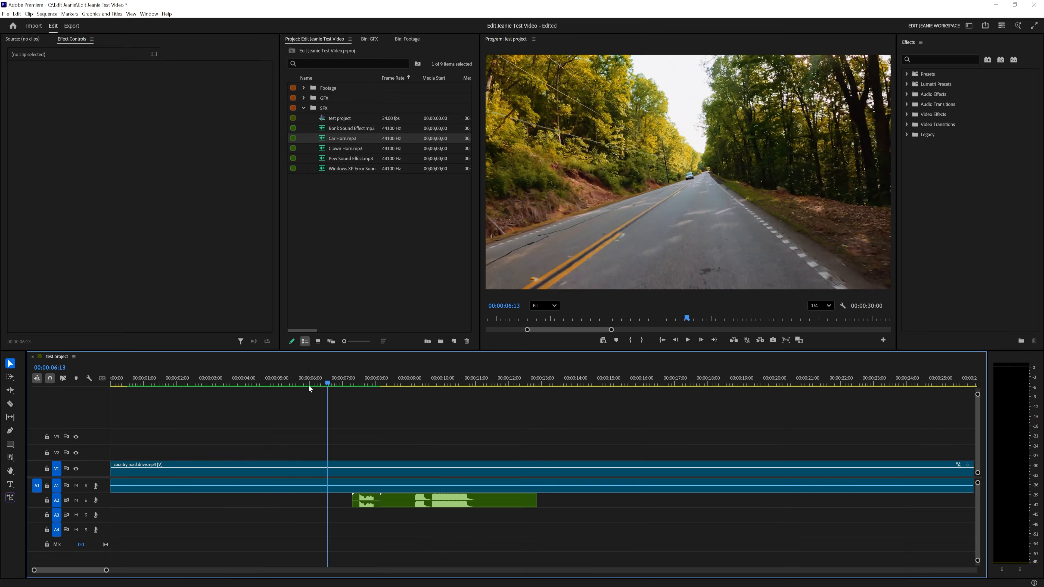
click(353, 386)
key(space)
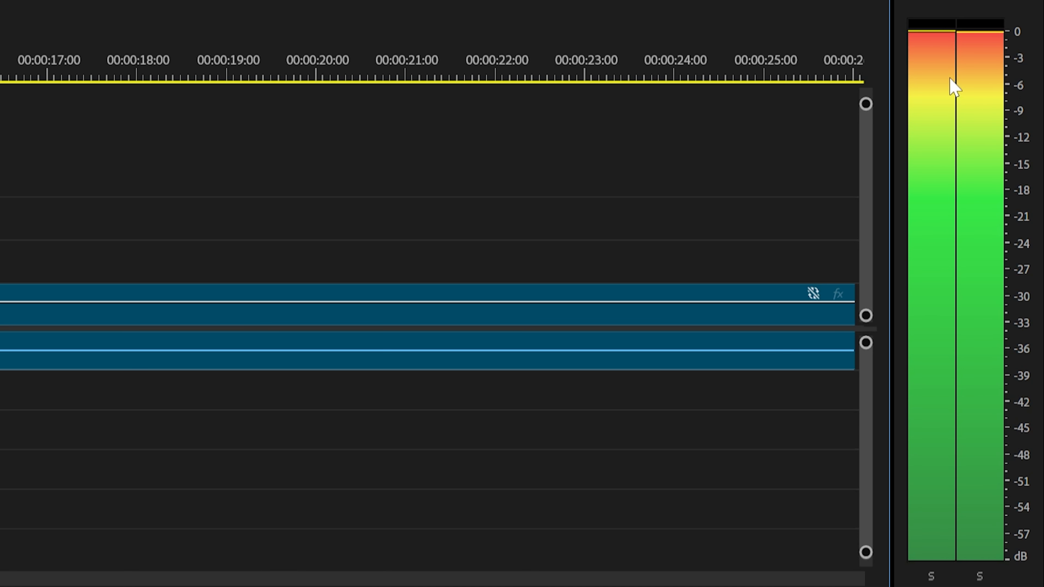
key(space)
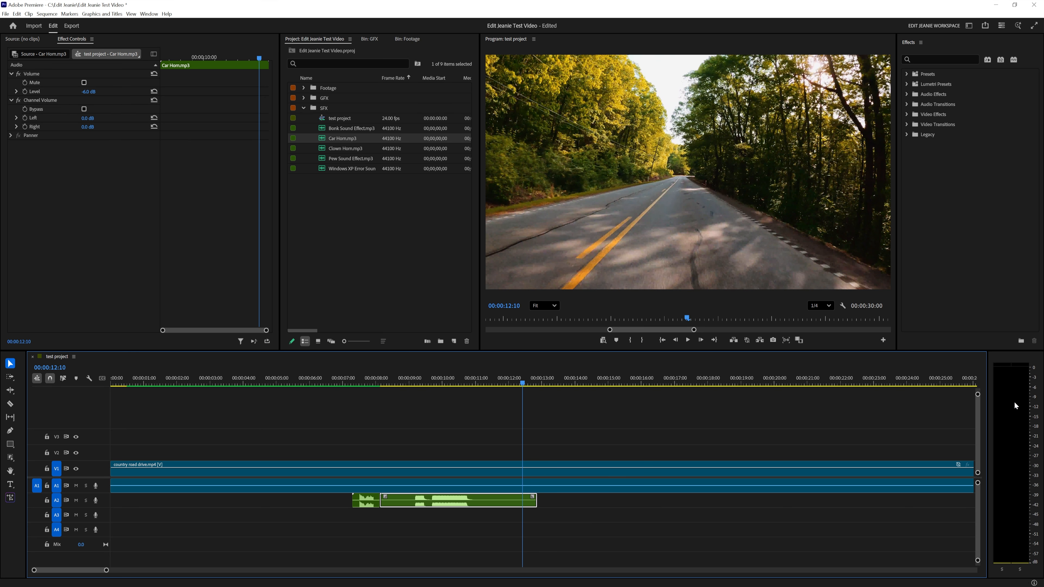
click(767, 426)
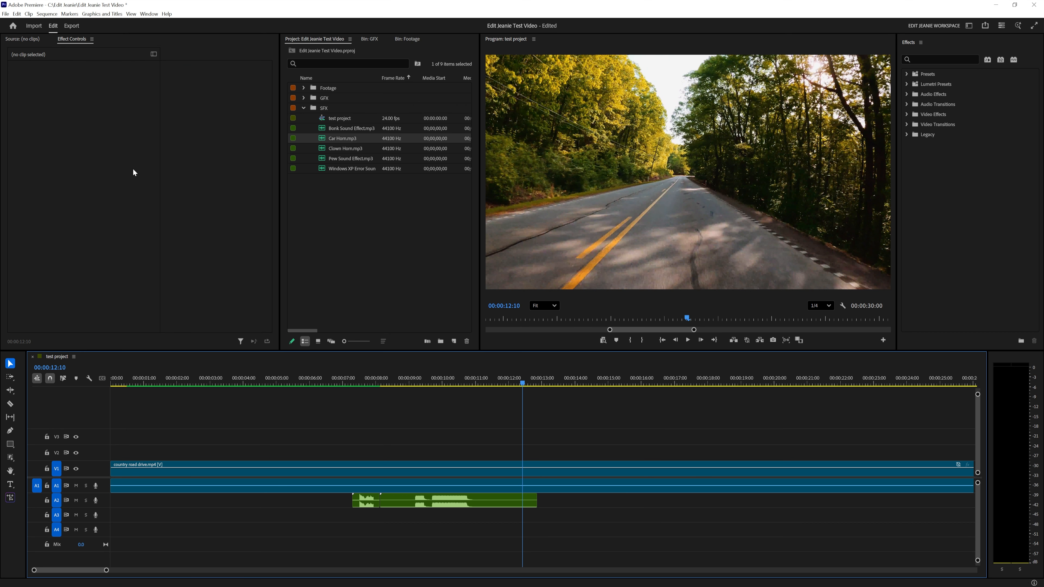
click(115, 104)
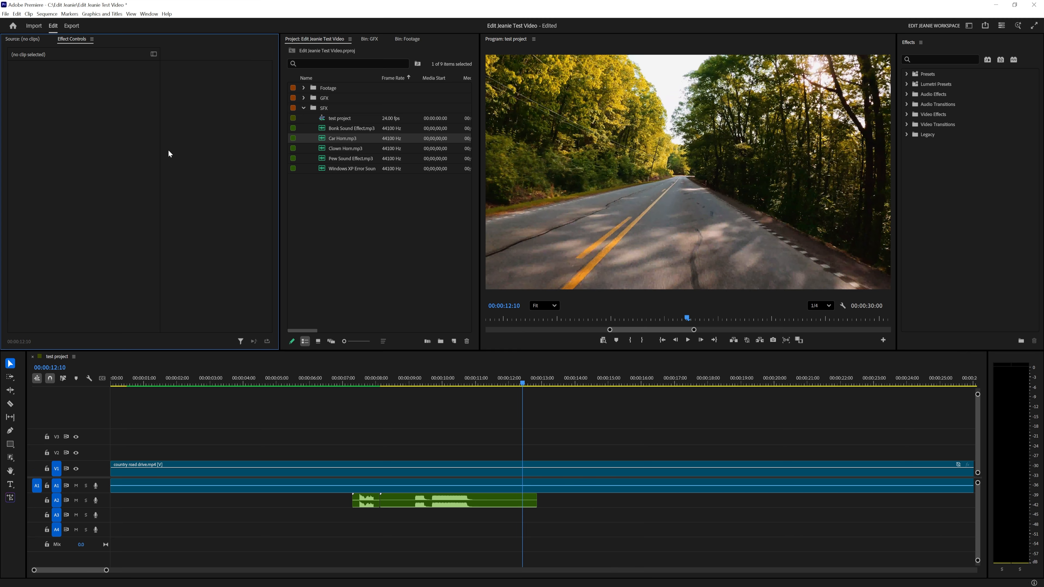
click(306, 207)
click(539, 196)
click(942, 212)
click(999, 396)
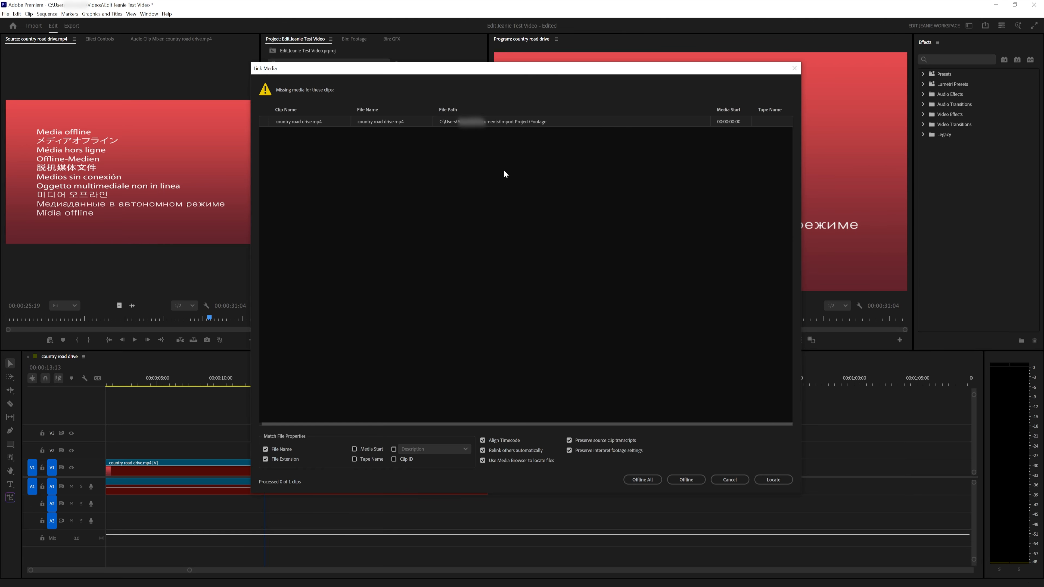
Locate the missing country road drive.mp4 in the Import Project folder under Documents and confirm the relink
click(758, 480)
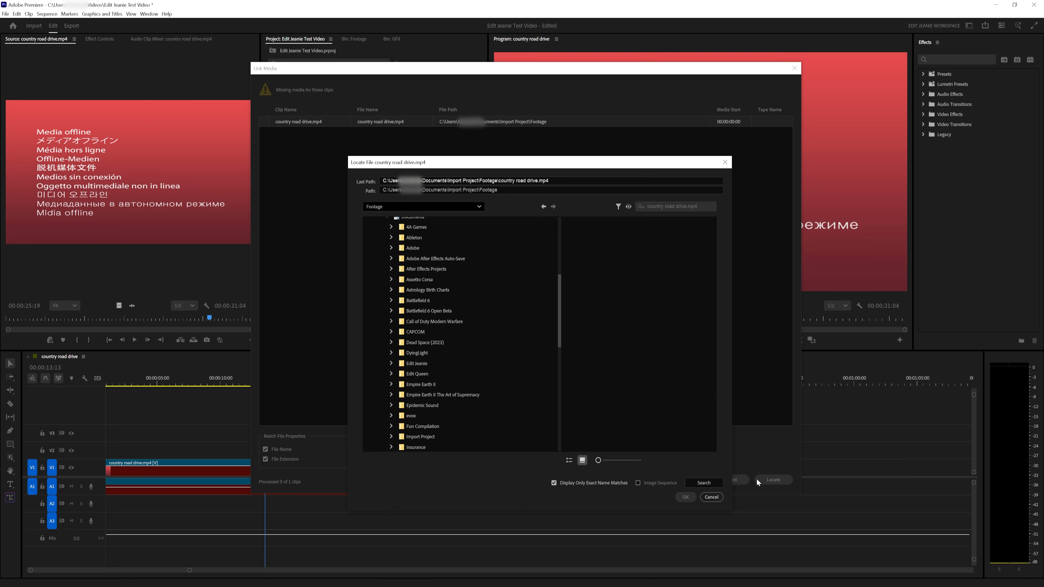
drag(559, 314, 557, 341)
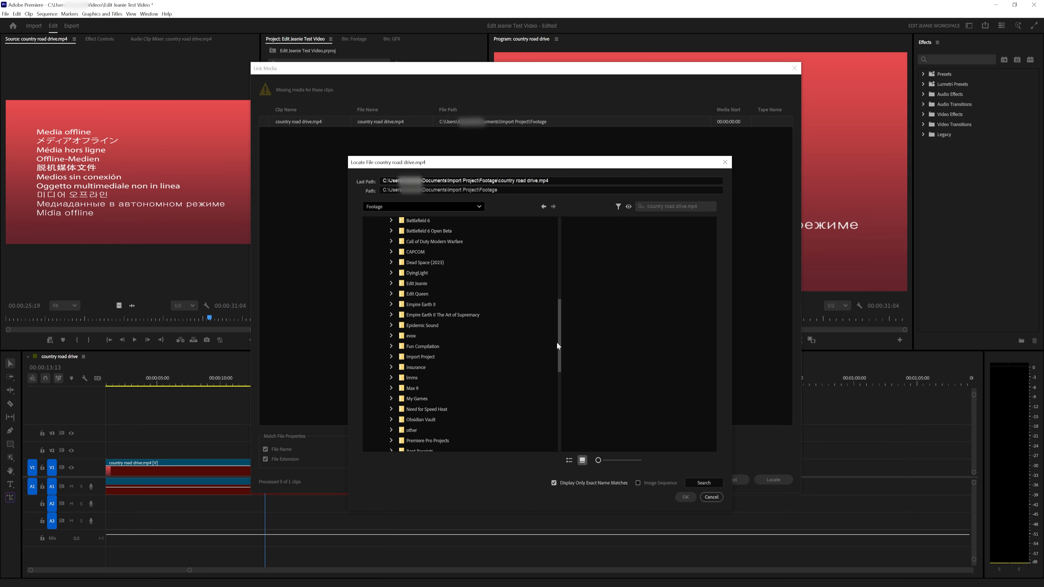
click(434, 357)
click(685, 497)
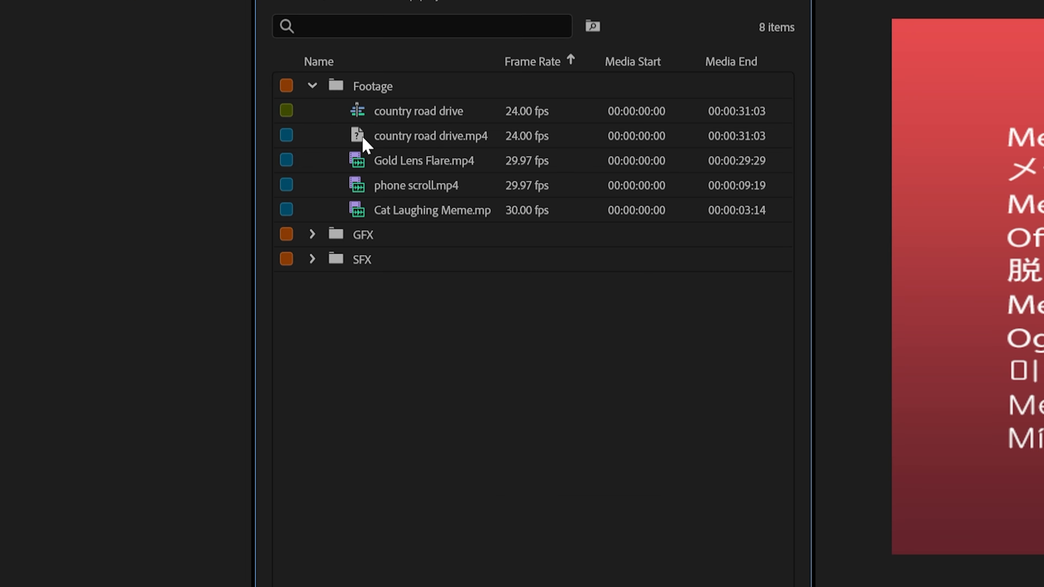
Use Link Media on the offline country road drive.mp4 in the Footage bin and relink it from the Import Project folder
click(303, 109)
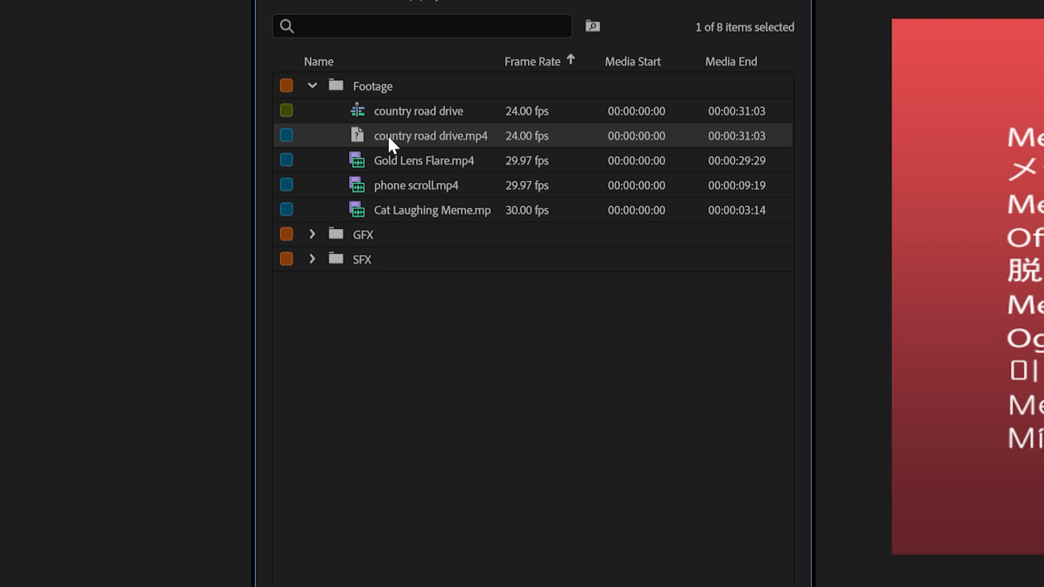
right_click(388, 139)
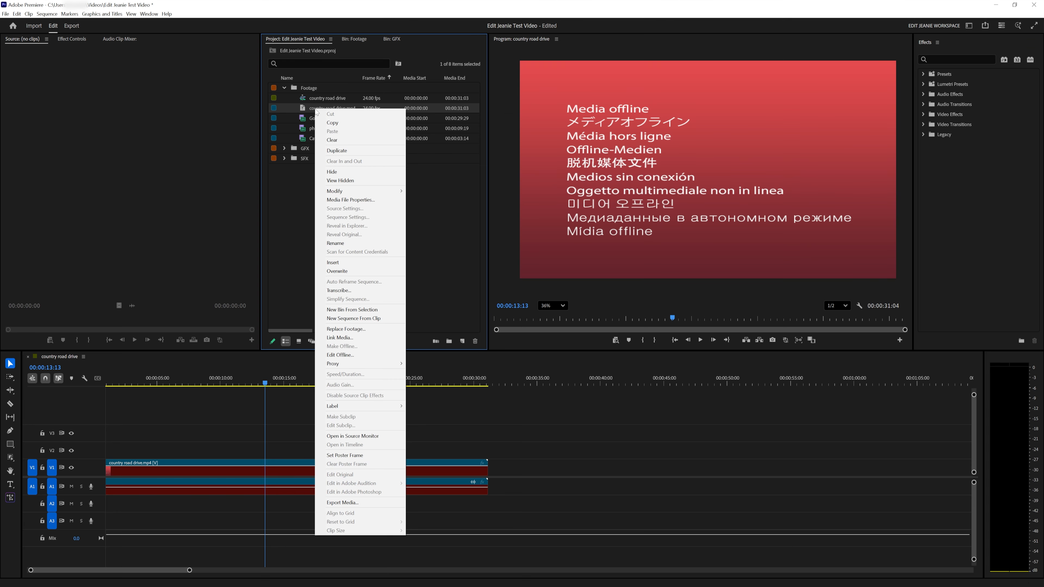
click(346, 337)
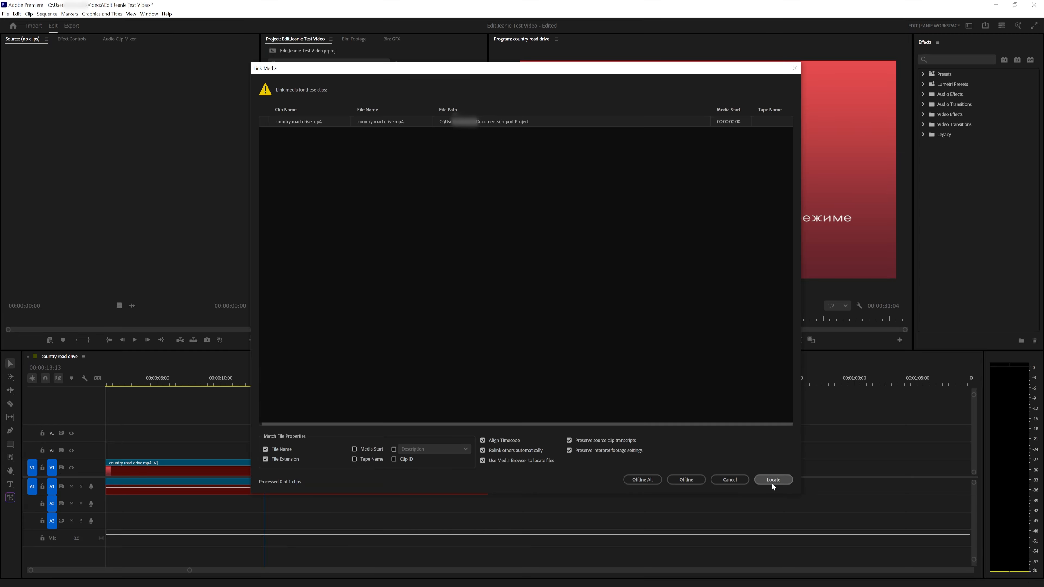
click(781, 481)
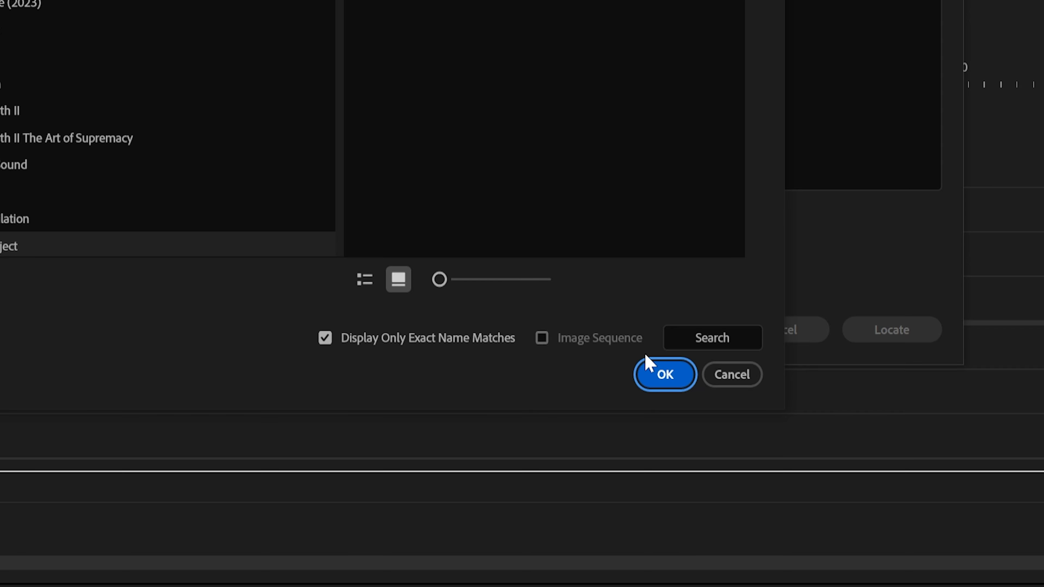
click(670, 389)
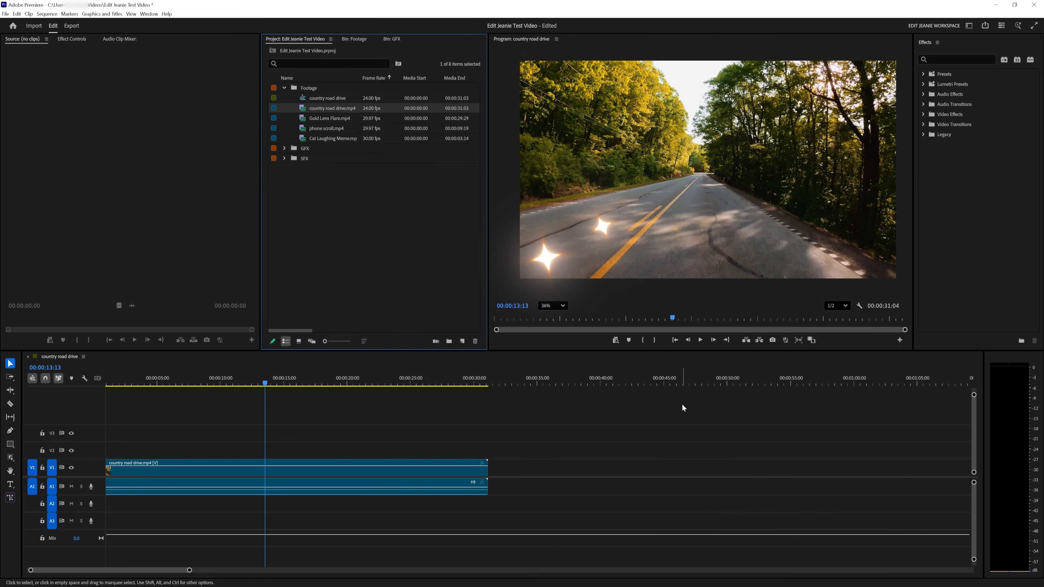